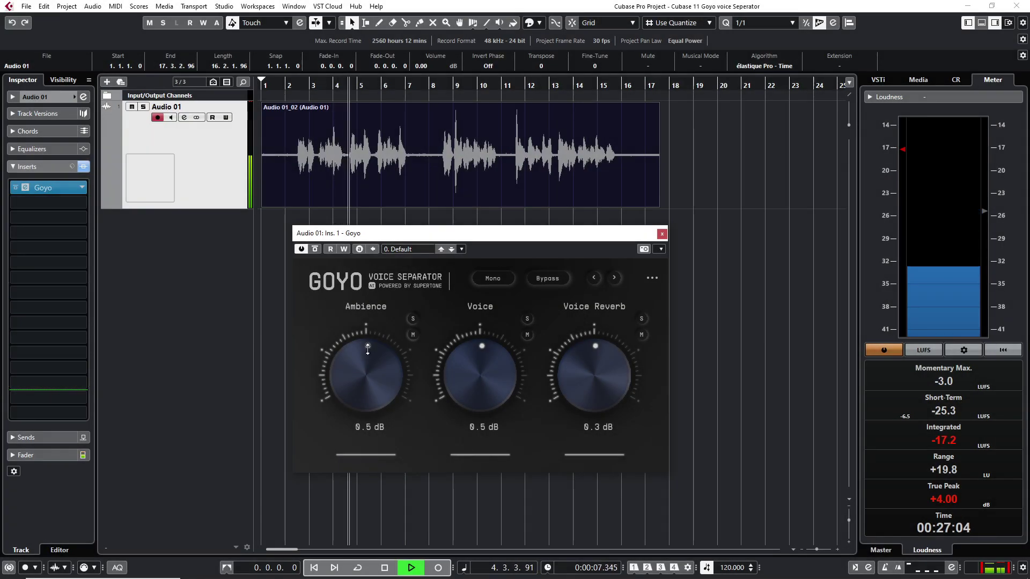
Turn Goyo's Ambience knob down during playback, then stop and close the plugin window
left_click_drag(368, 349, 362, 378)
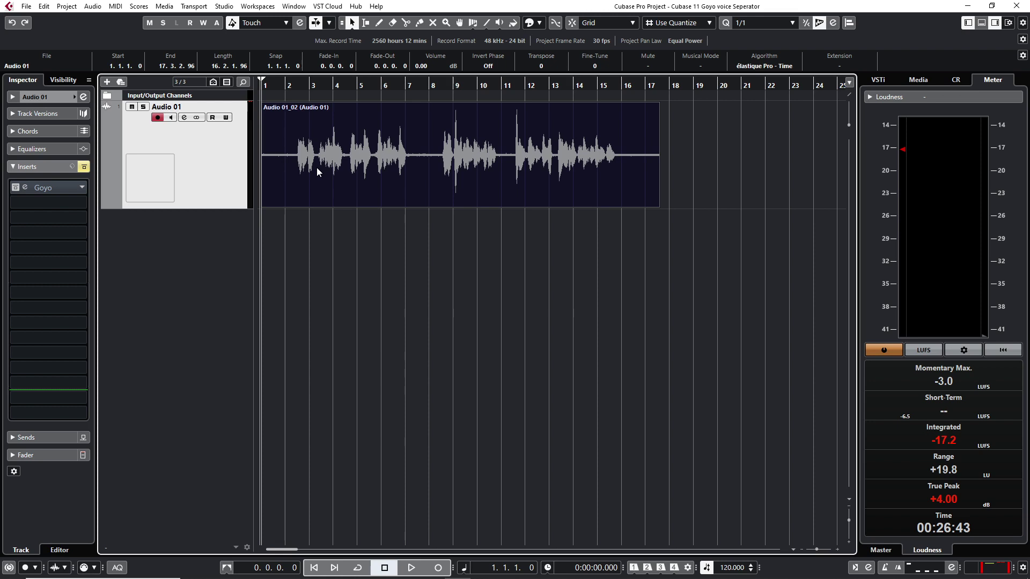
Play Audio 01 from bar 1, stop near bar 8, and select the Goyo insert
left_click(277, 85)
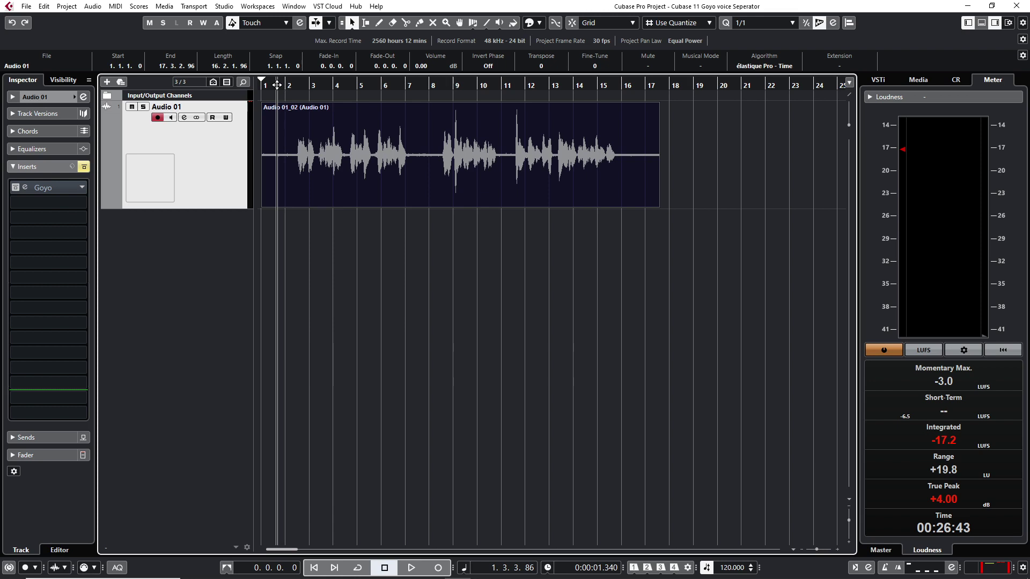
left_click(270, 84)
key("space")
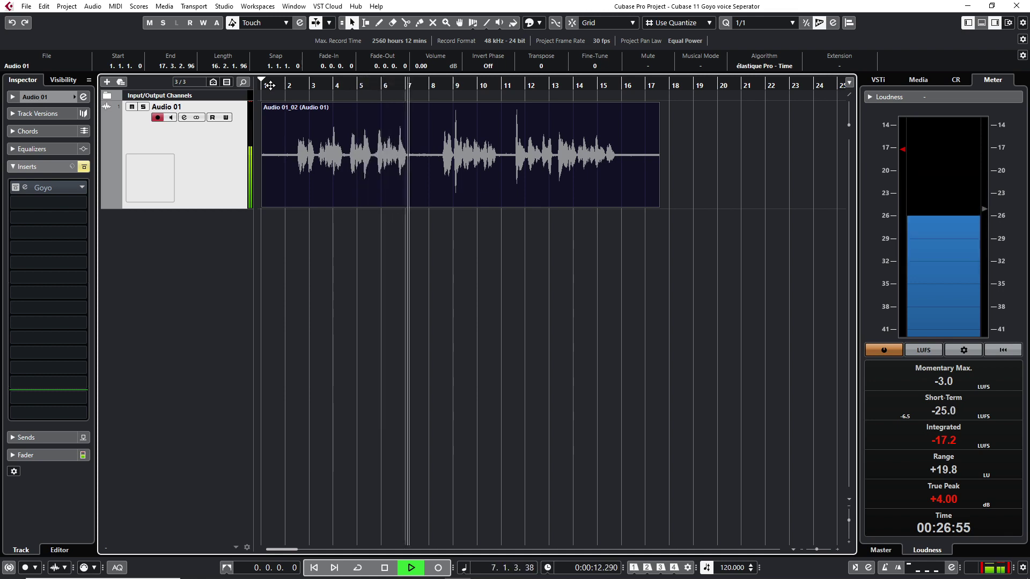
key("space")
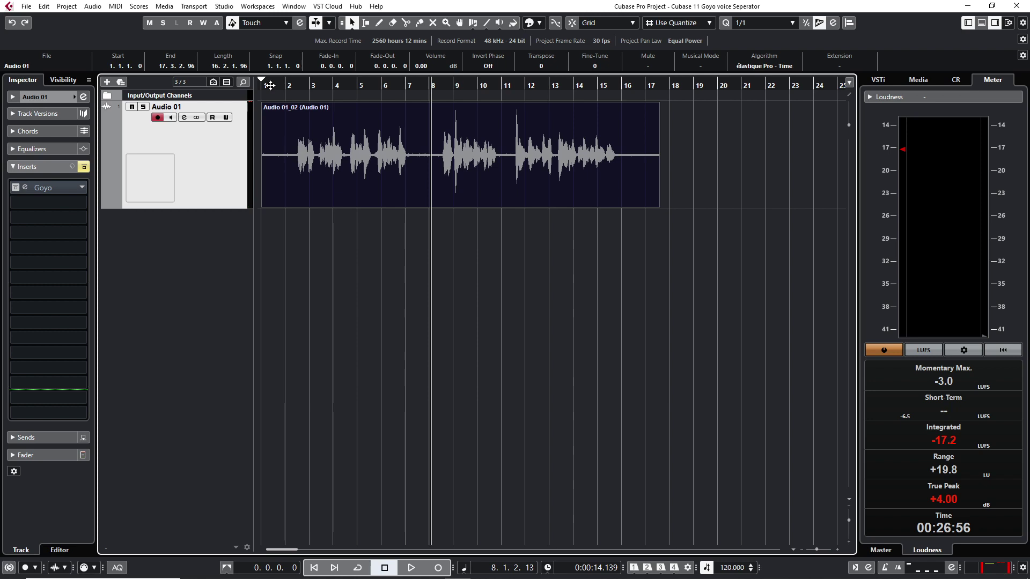
left_click(298, 186)
left_click(15, 188)
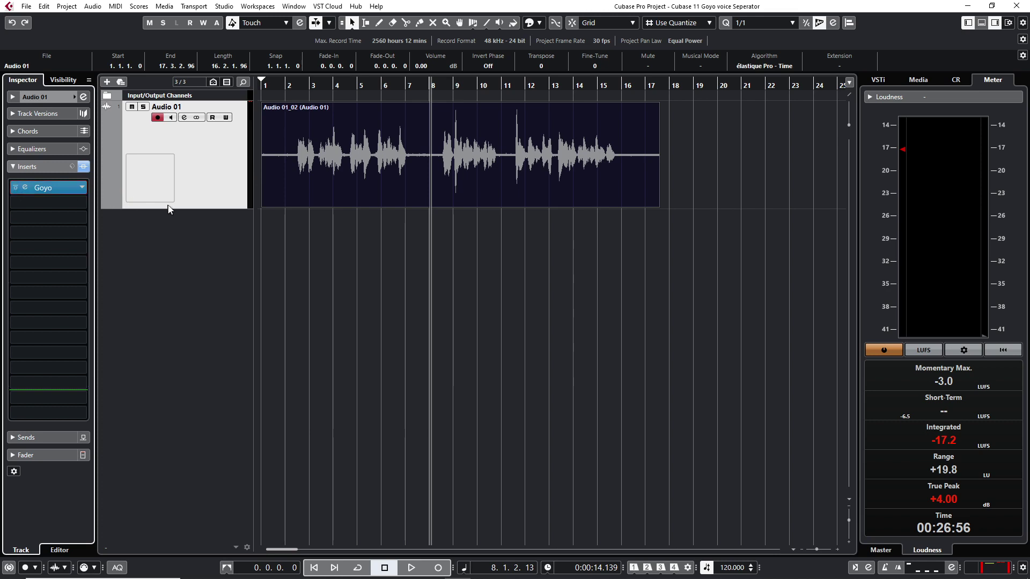
Open the Goyo Voice Separator window below the waveform and return the playhead to project start
left_click(25, 188)
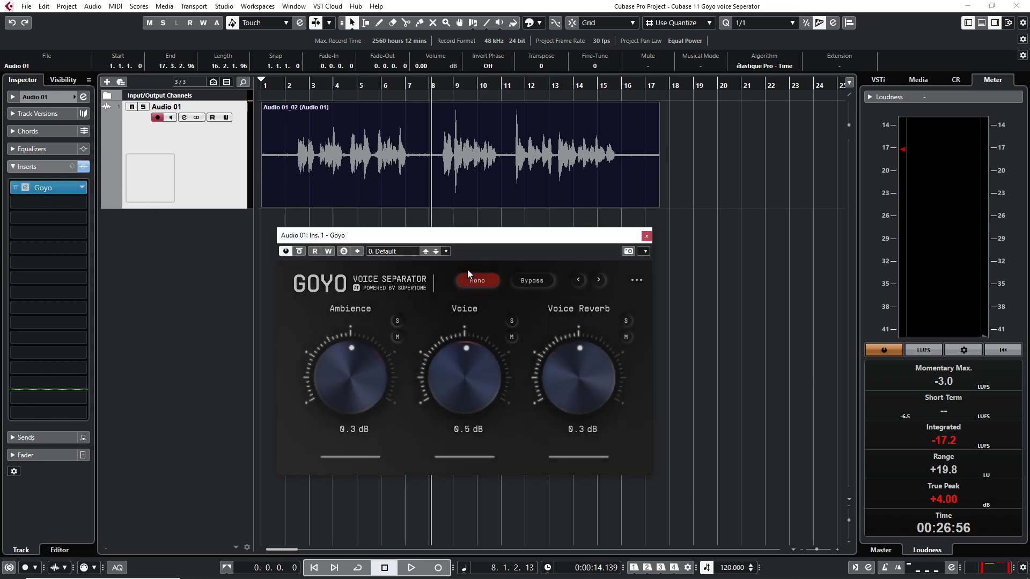
left_click_drag(474, 237, 499, 161)
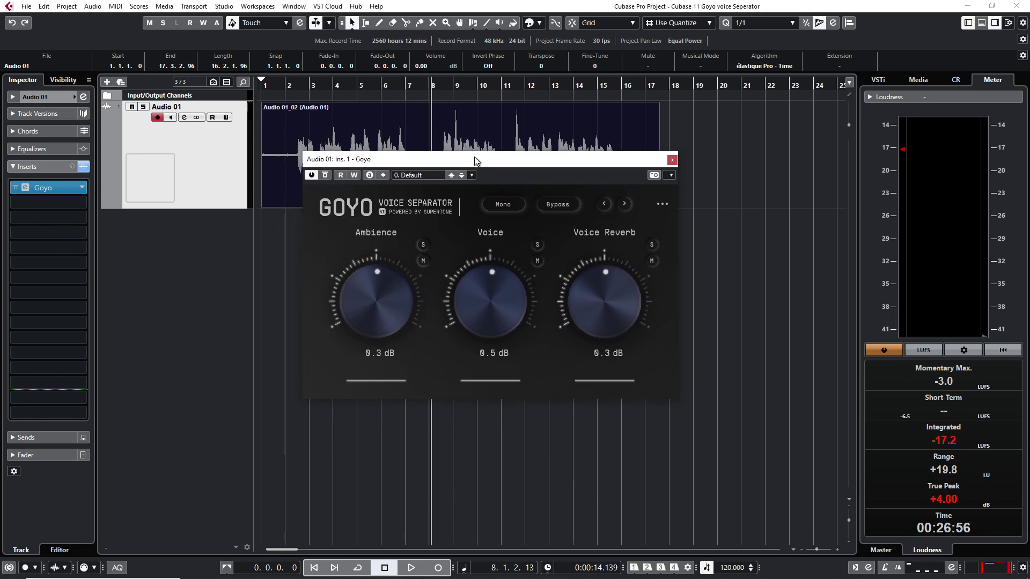
left_click_drag(474, 162, 466, 236)
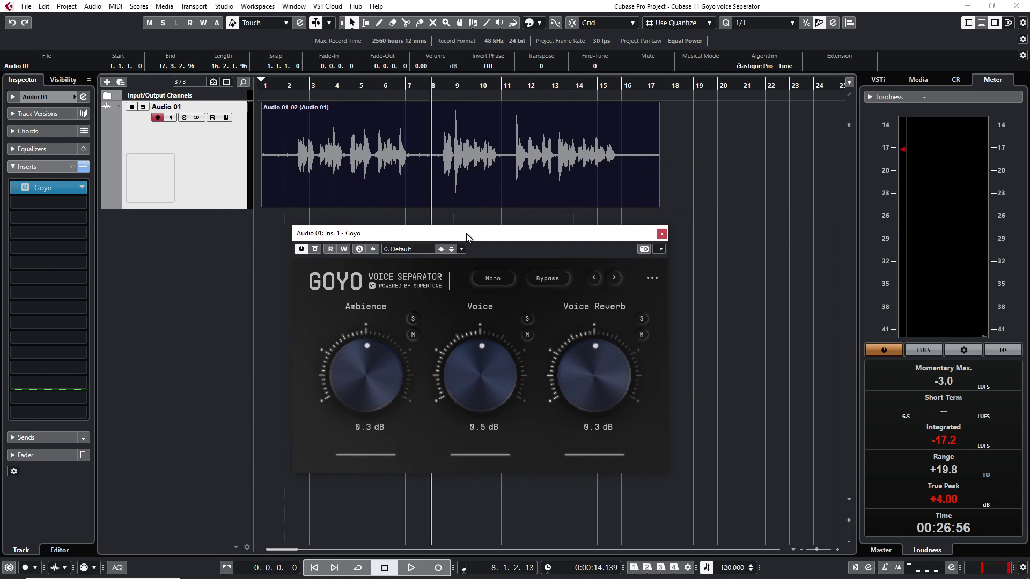
left_click(274, 85)
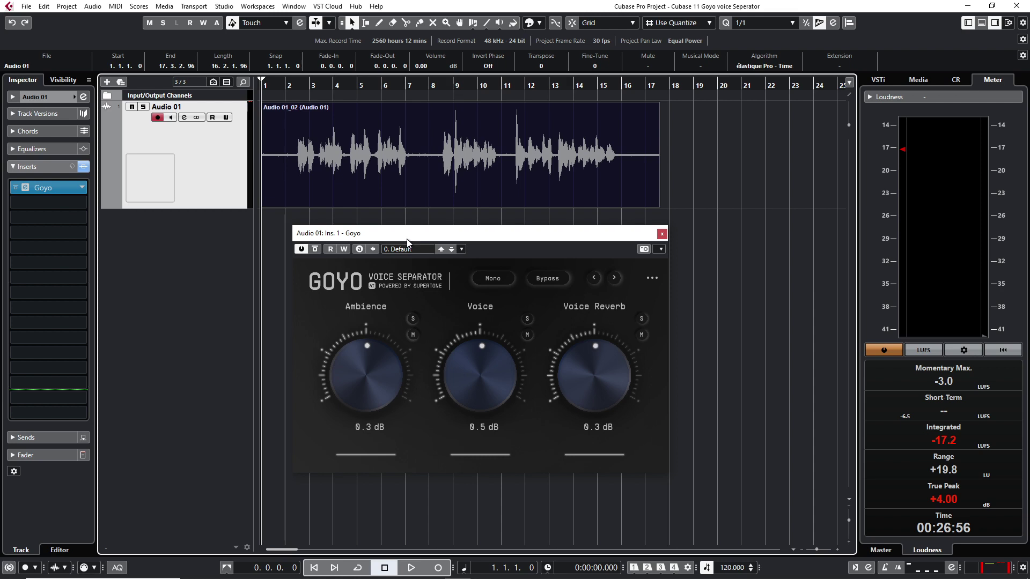
Play the recording while lowering Goyo's Ambience knob to -inf dB, then stop
mouse_move(368, 348)
left_mouse_down()
mouse_move(363, 401)
mouse_move(364, 343)
left_mouse_up()
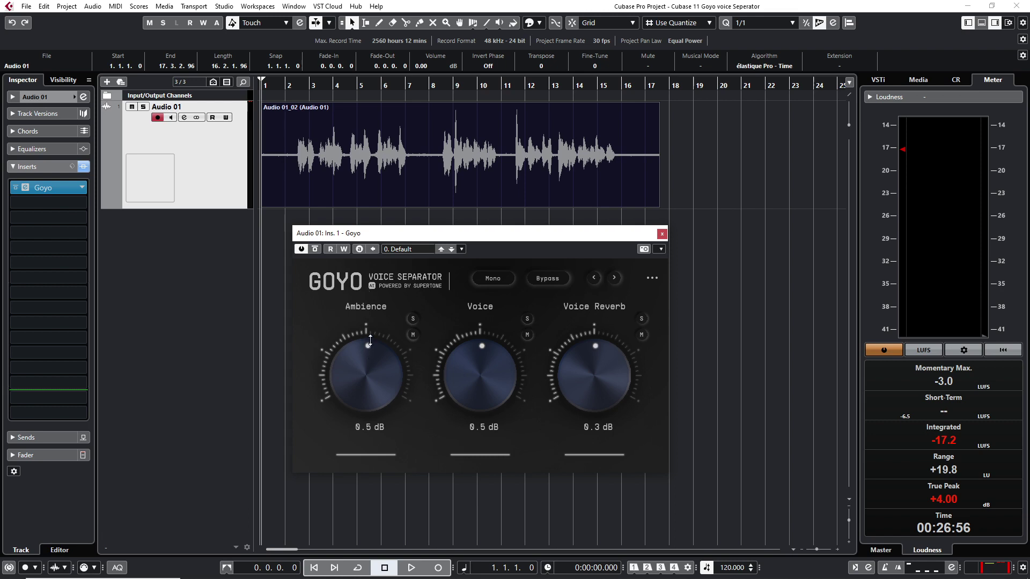
left_click(307, 163)
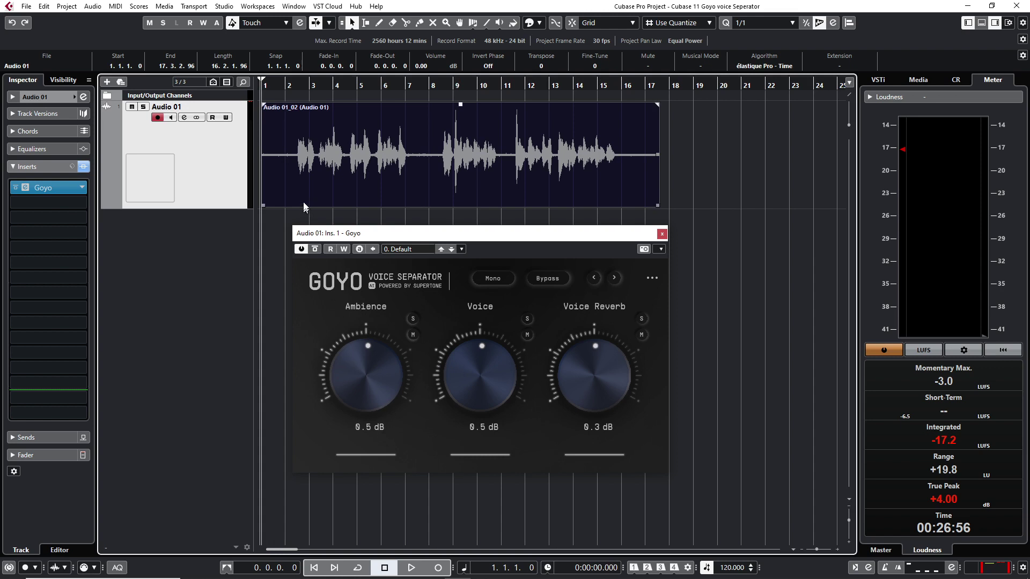
left_click(339, 176)
left_click(363, 223)
key("space")
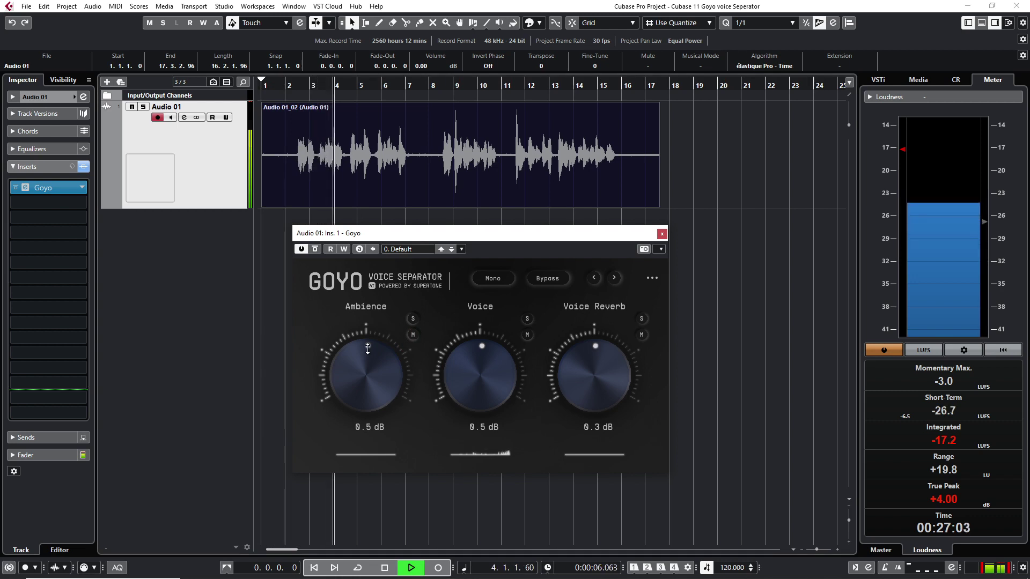
left_click_drag(368, 348, 361, 397)
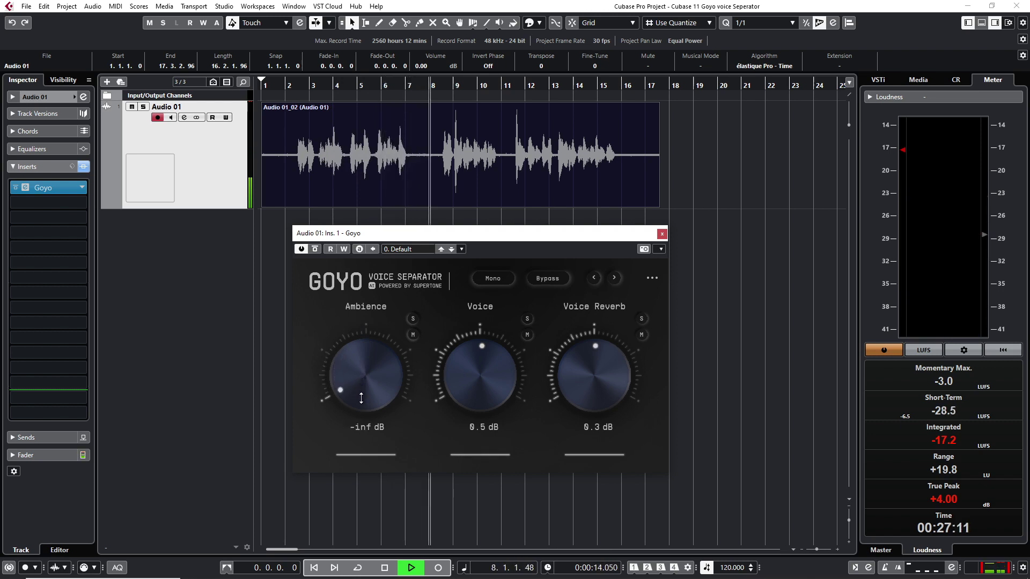
key("space")
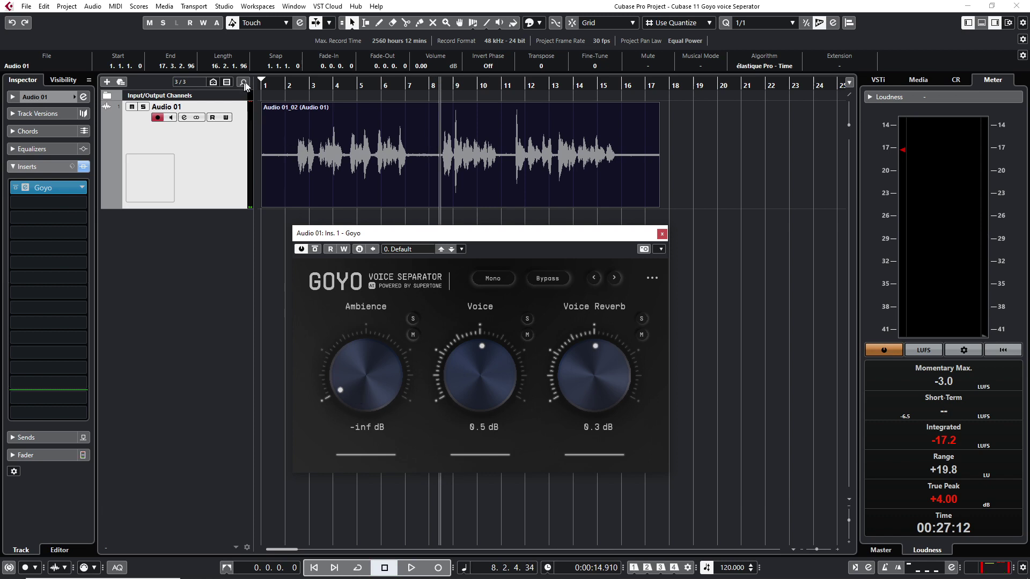
Replay from bar 1, sweeping Ambience up and down to compare, finishing at -inf dB
left_click_drag(274, 82, 274, 87)
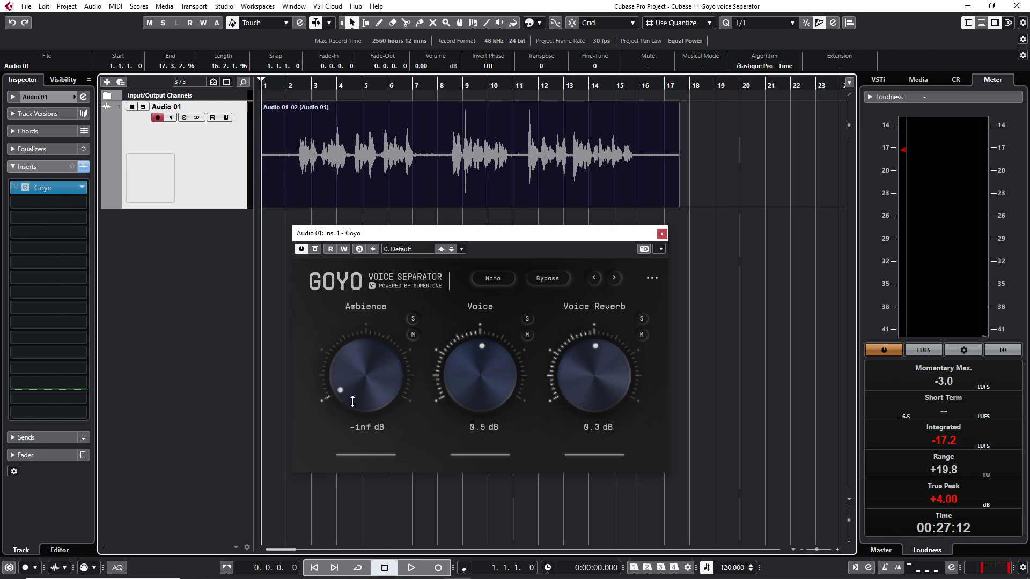
left_click_drag(353, 397, 364, 362)
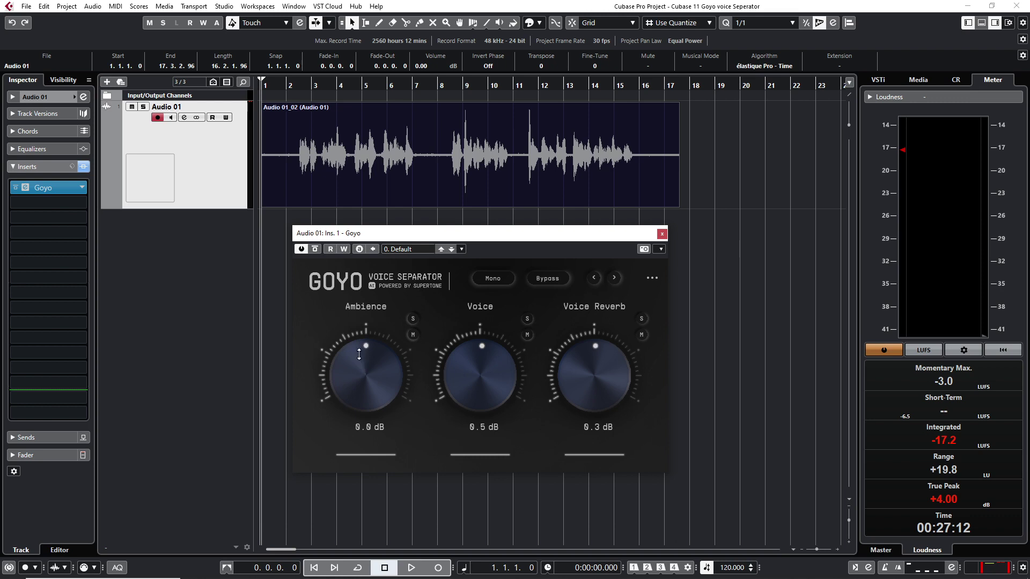
key("space")
left_click_drag(364, 376, 364, 411)
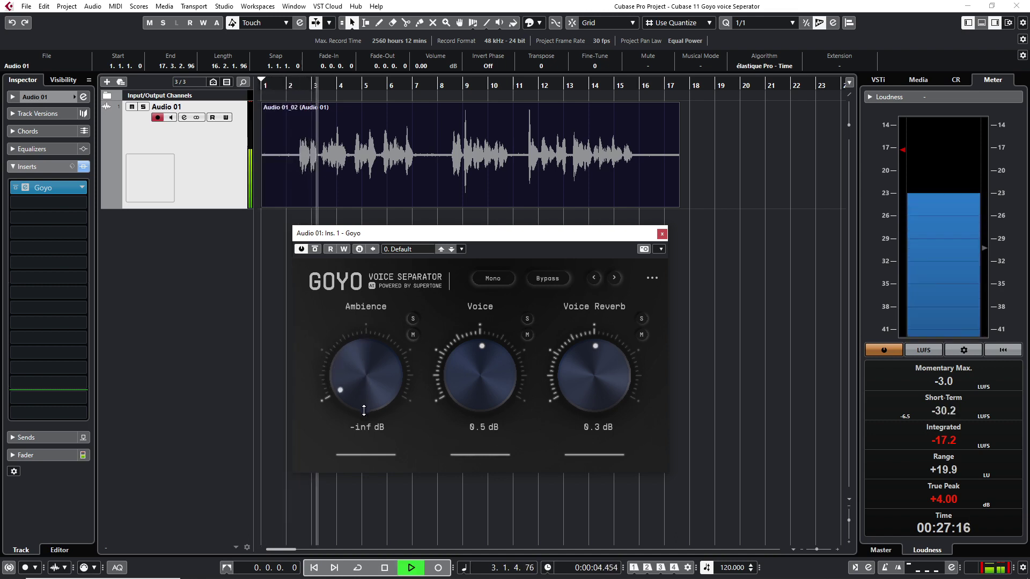
left_click_drag(363, 410, 364, 370)
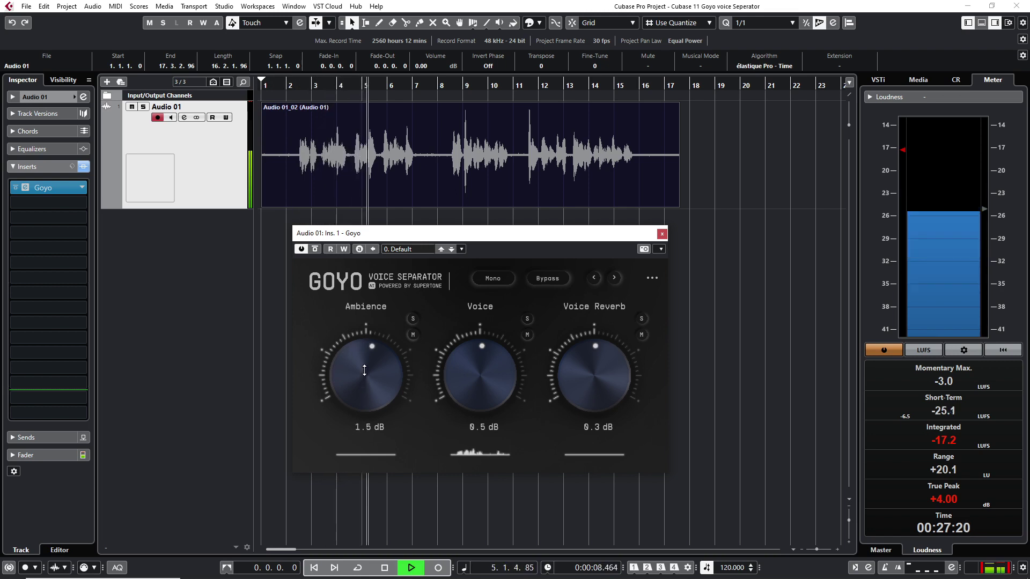
left_click_drag(364, 370, 358, 431)
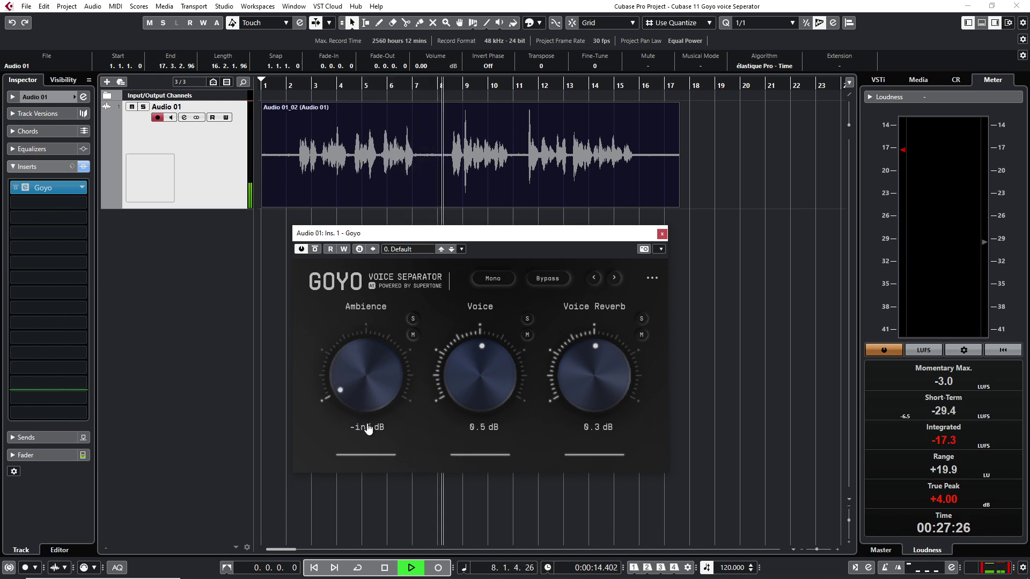
key("space")
Toggle Goyo Bypass on and off during playback to compare original and processed sound
left_click(548, 279)
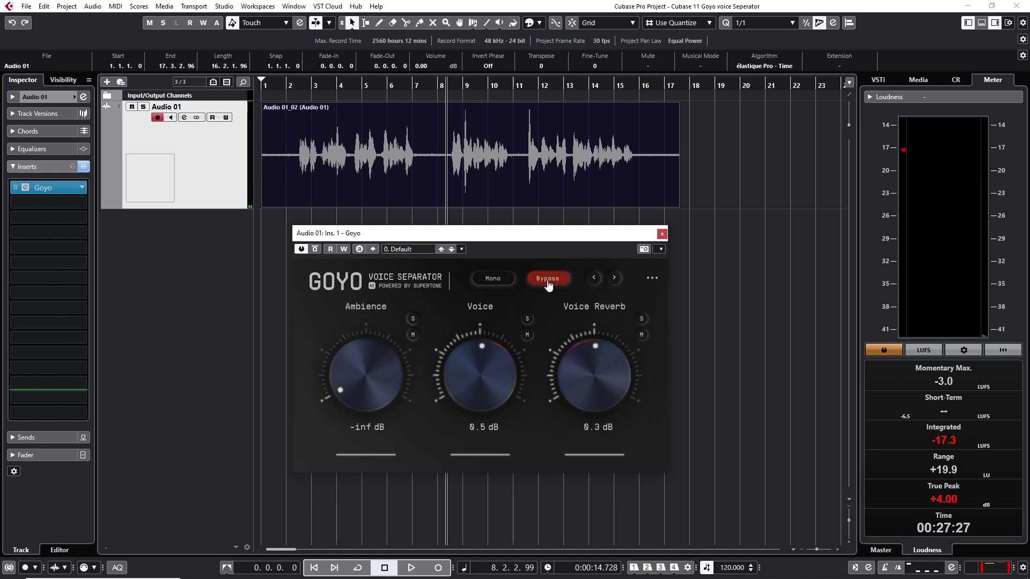
left_click(548, 279)
left_click_drag(263, 84, 266, 136)
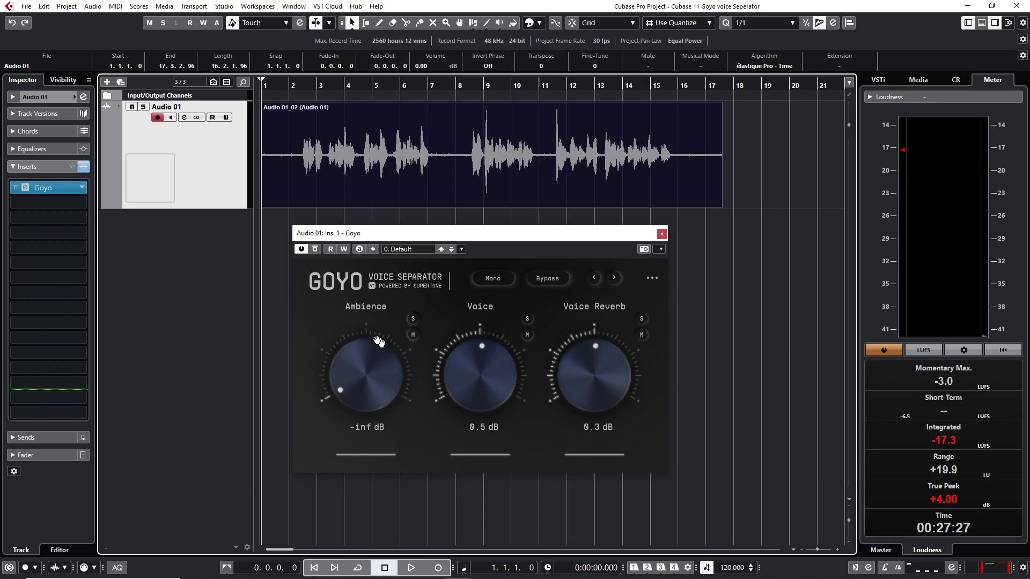
left_click(412, 568)
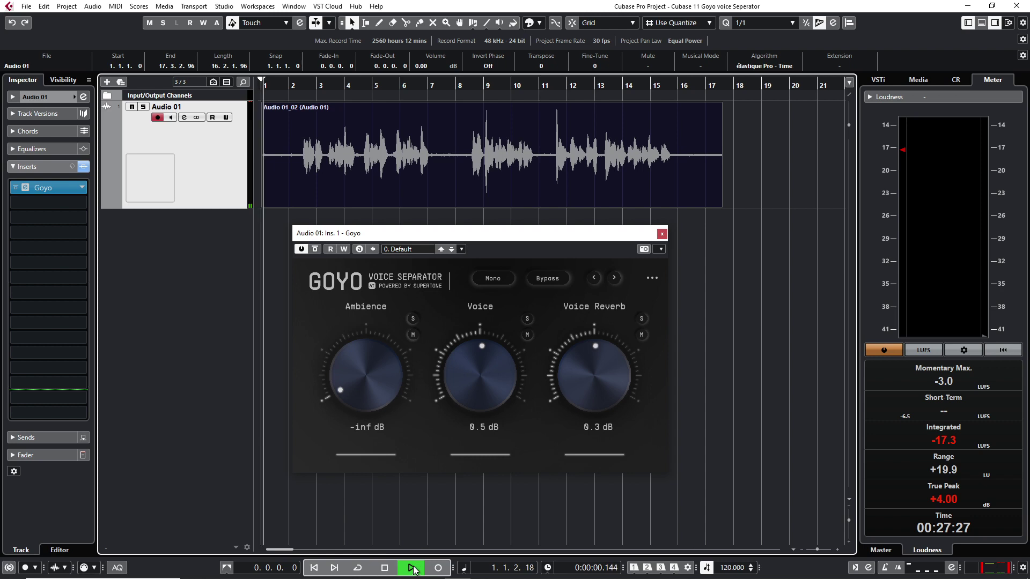
left_click(548, 279)
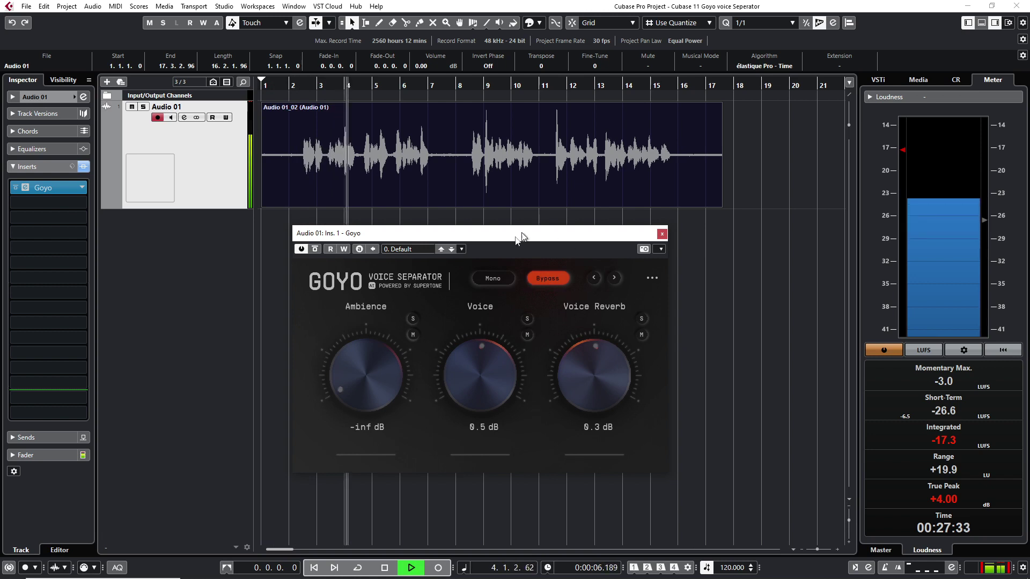
left_click(546, 281)
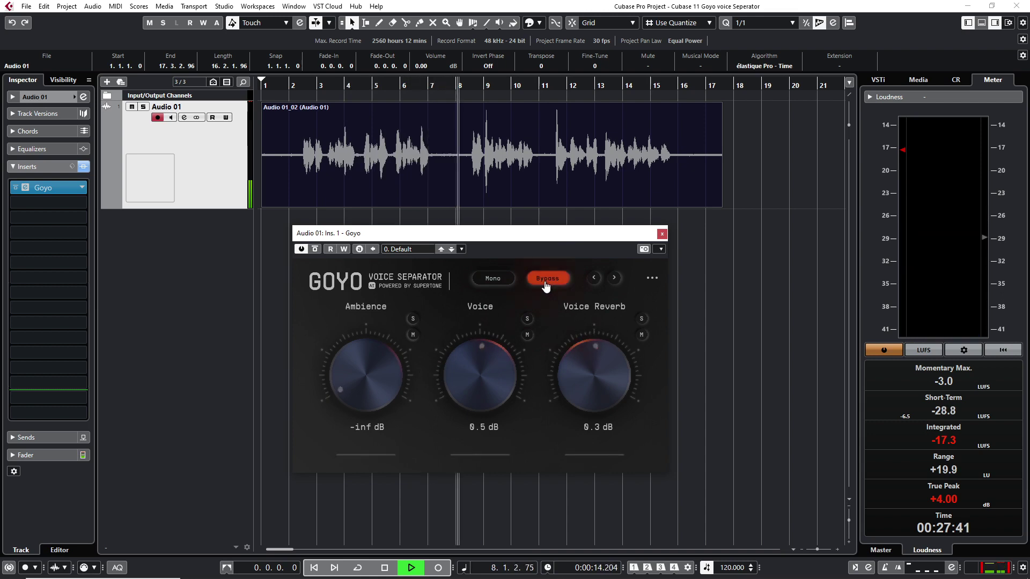
key("space")
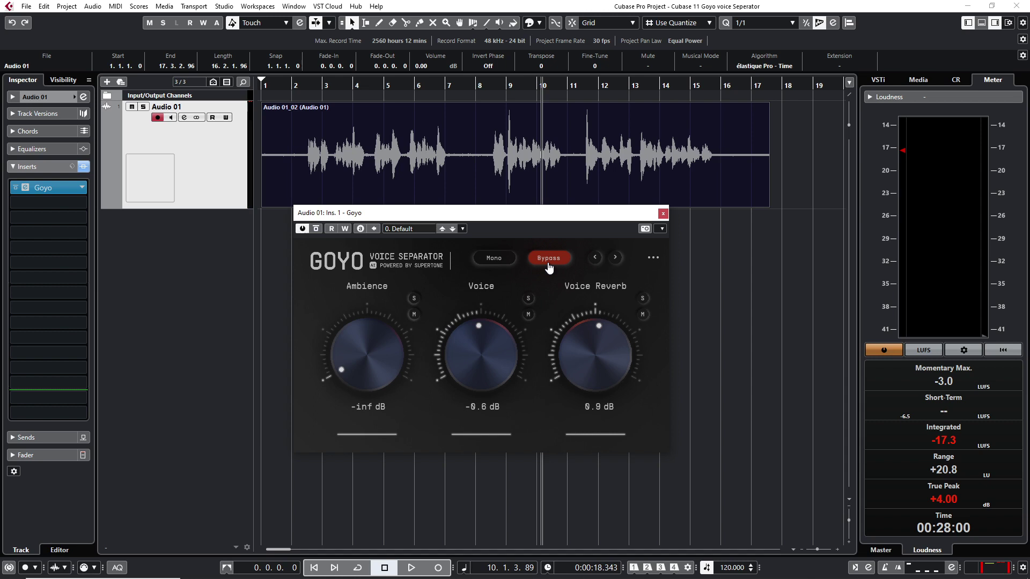
Re-enable Goyo, move the playhead to bar 2, and test Ambience before returning it to -inf dB
left_click(549, 259)
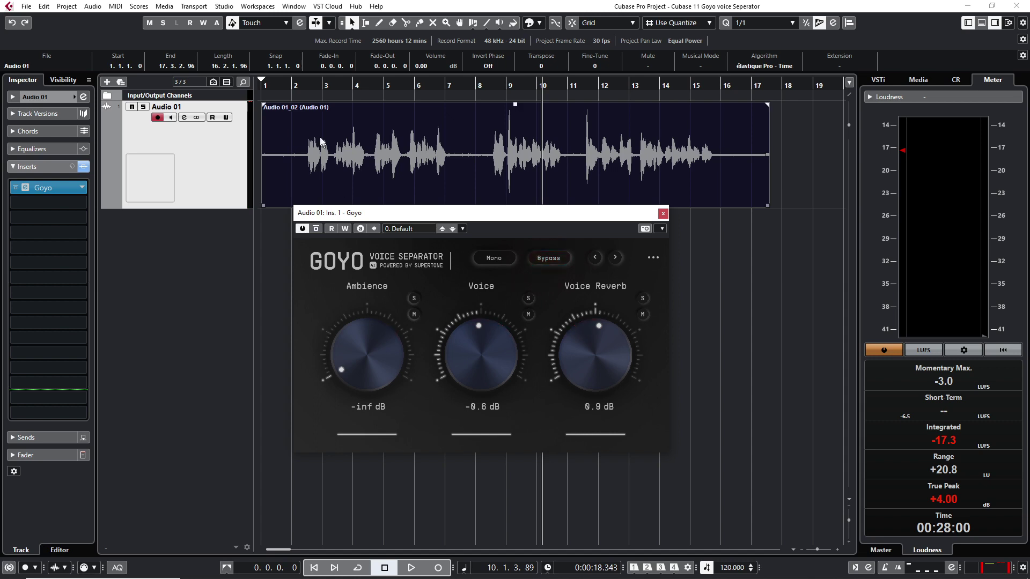
left_click(301, 84)
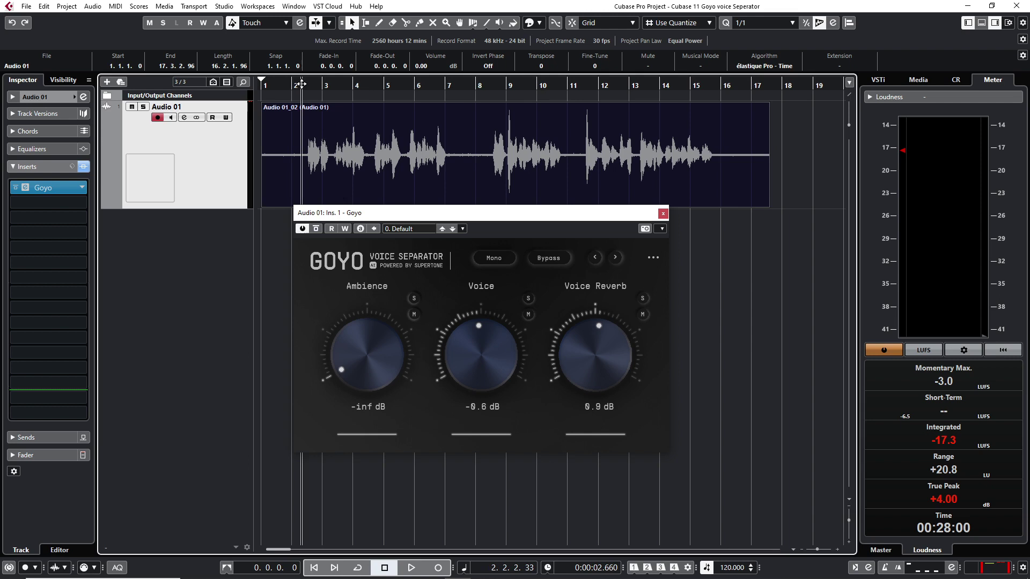
left_click_drag(369, 354, 369, 378)
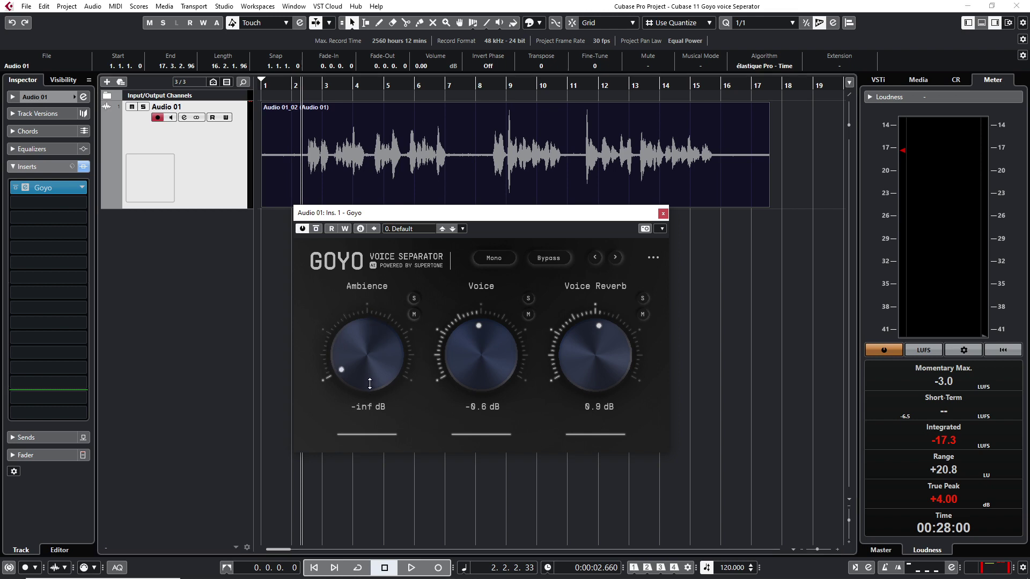